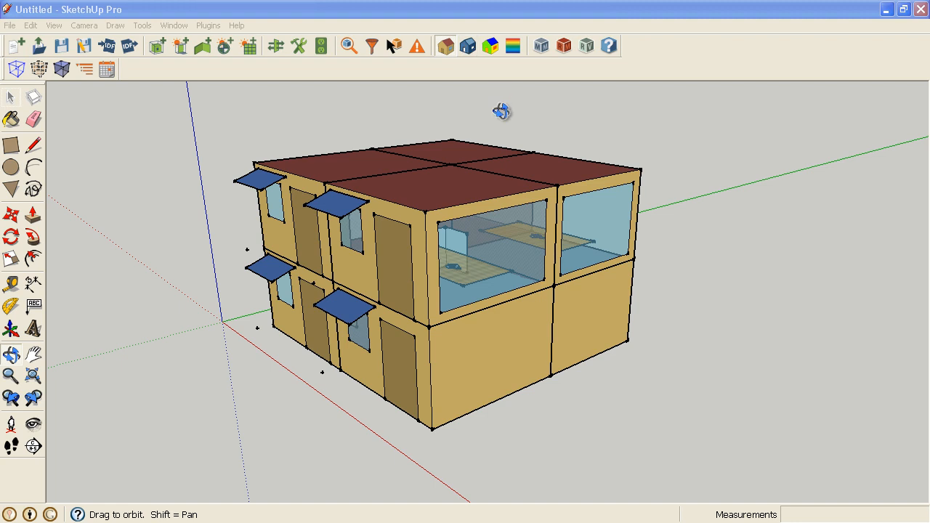
# - Load USA_CO_Golden-NREL.724666_TMY3.epw from EnergyPlusV6-0-0\WeatherData as the simulation's weather file and set the site location to match it
pyautogui.moveTo(461, 243); pyautogui.dragTo(437, 237)
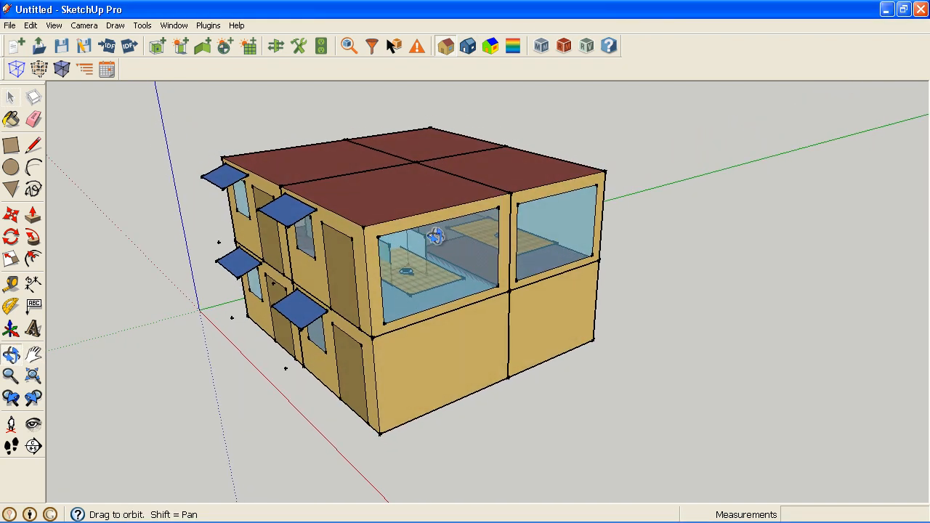
pyautogui.click(566, 44)
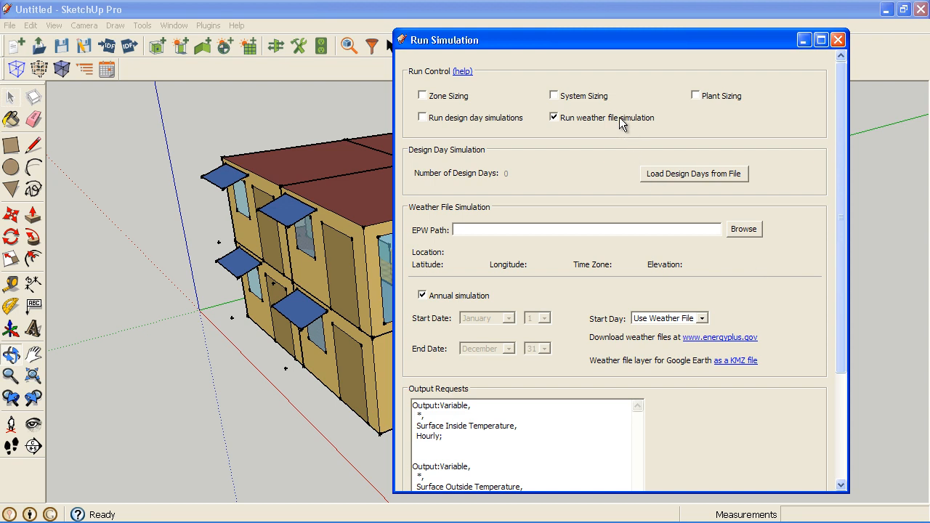
pyautogui.click(753, 229)
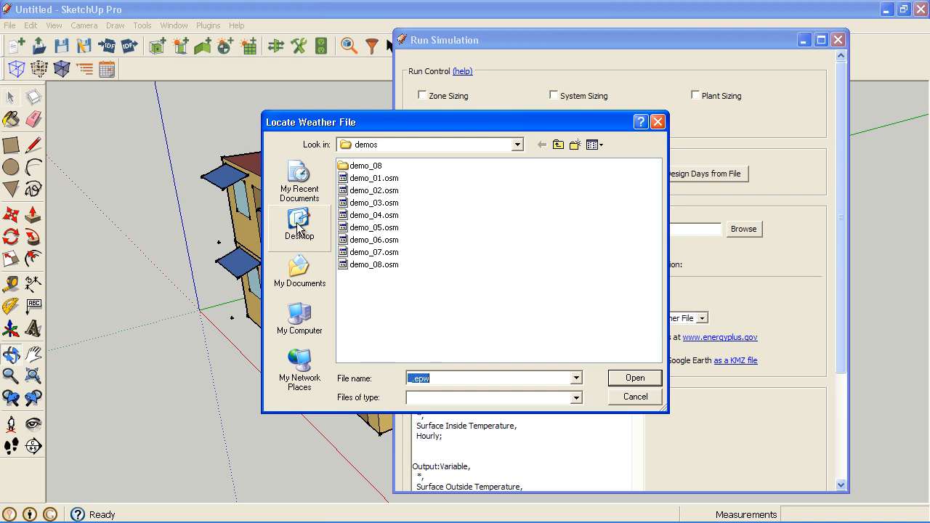
pyautogui.click(304, 319)
pyautogui.click(365, 169)
pyautogui.doubleClick(365, 168)
pyautogui.doubleClick(379, 278)
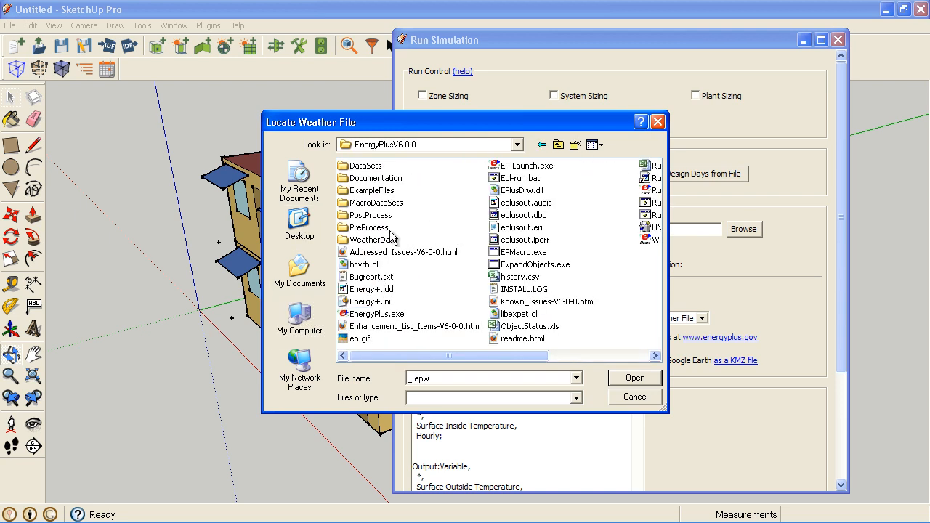
pyautogui.doubleClick(374, 240)
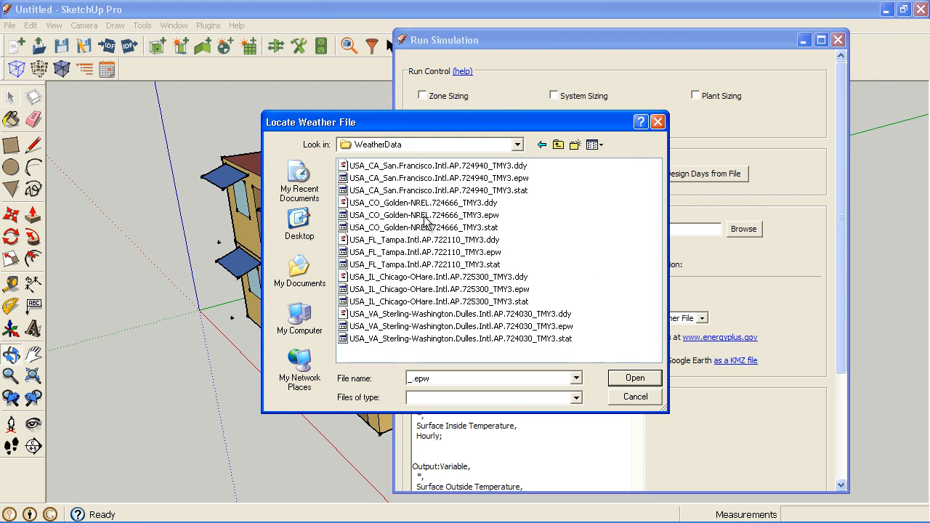
pyautogui.click(425, 215)
pyautogui.click(647, 378)
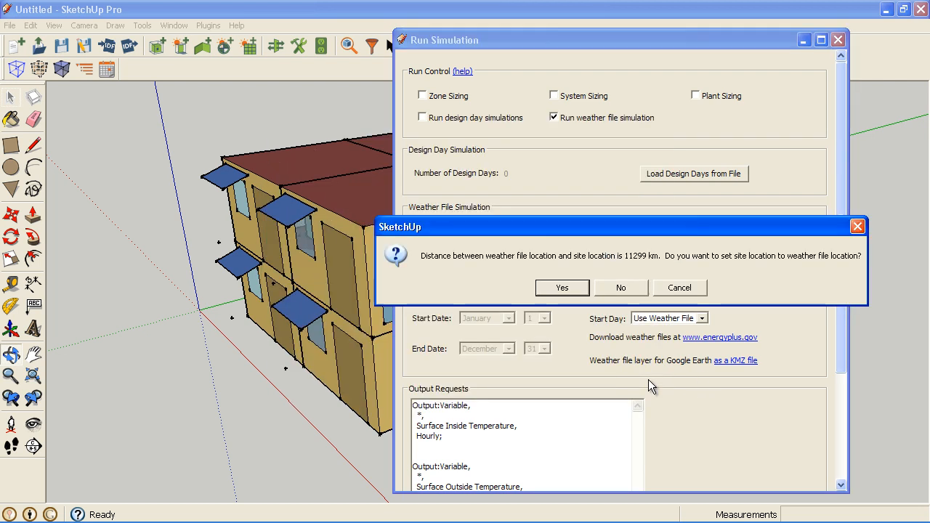
pyautogui.click(571, 288)
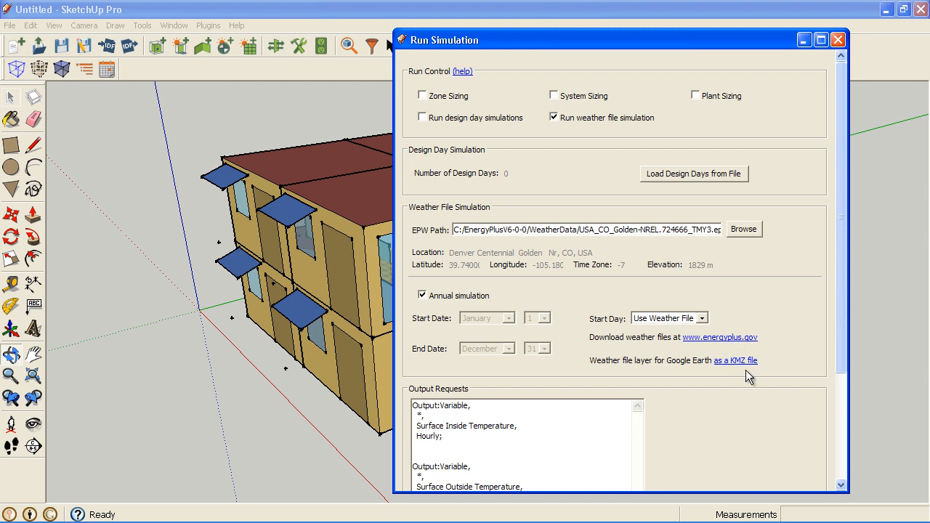
# - Turn off the annual simulation and set the run period's end date to February 1
pyautogui.click(485, 301)
pyautogui.click(508, 348)
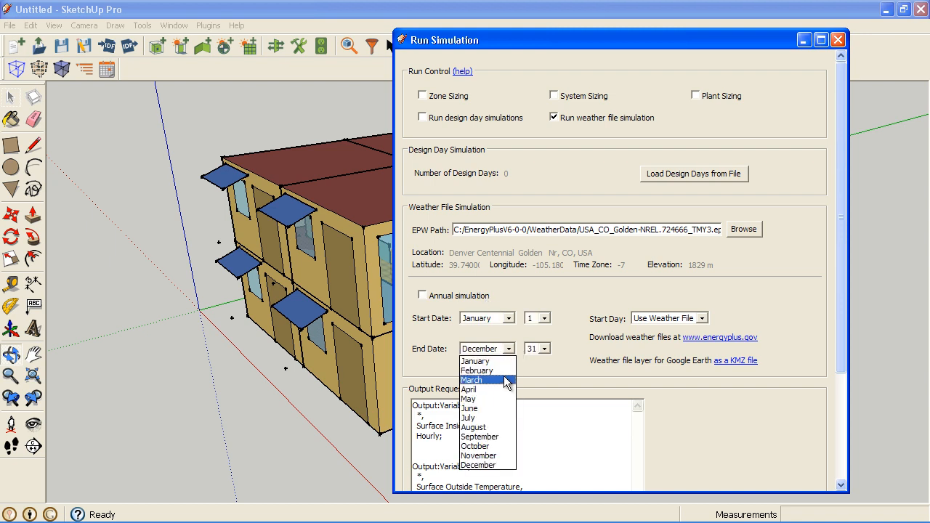
pyautogui.click(477, 370)
pyautogui.click(545, 349)
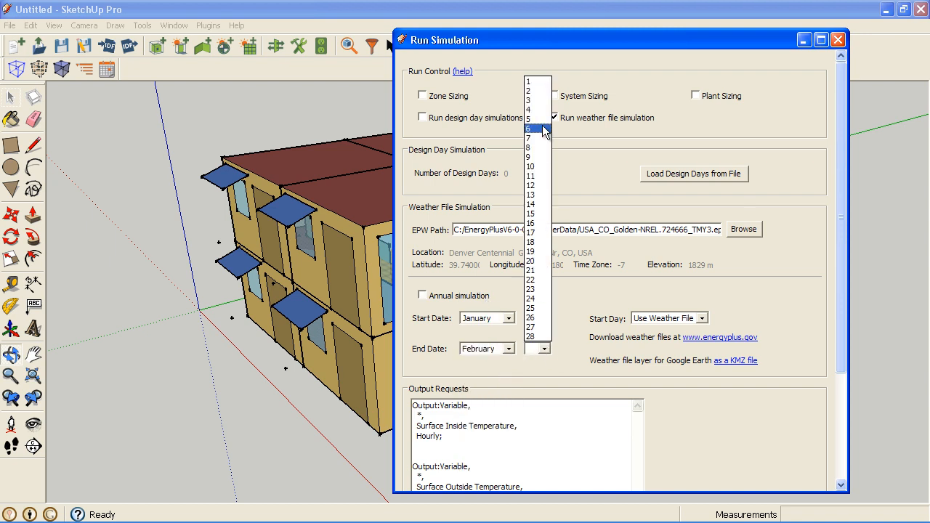
pyautogui.click(544, 83)
# - Apply the simulation settings and save the model
pyautogui.moveTo(841, 227); pyautogui.dragTo(839, 354)
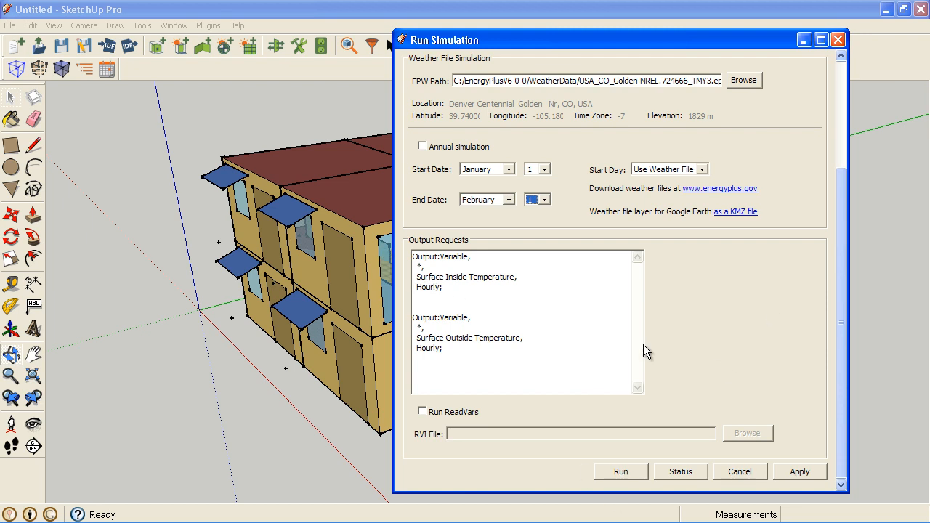
pyautogui.click(799, 471)
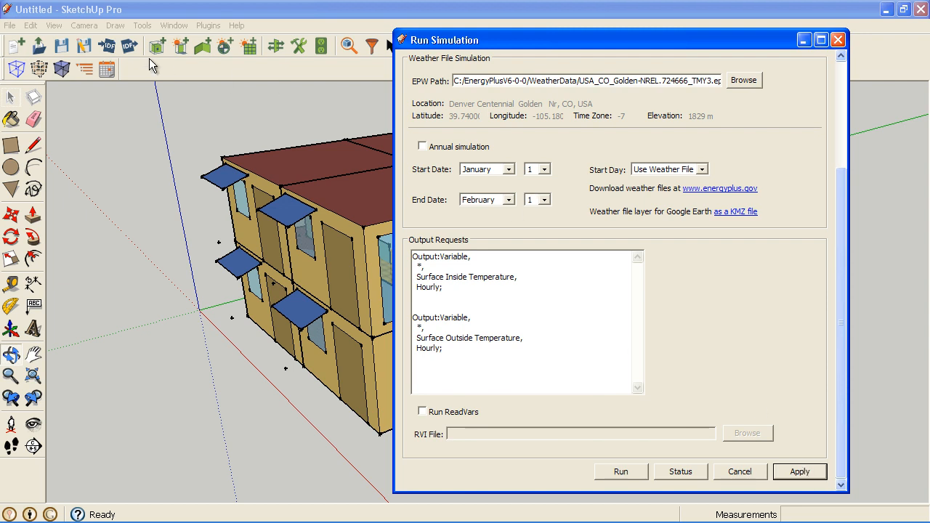
pyautogui.click(64, 48)
# - Review the weather file, run period and output requests, and run the EnergyPlus simulation
pyautogui.moveTo(844, 212); pyautogui.dragTo(839, 138)
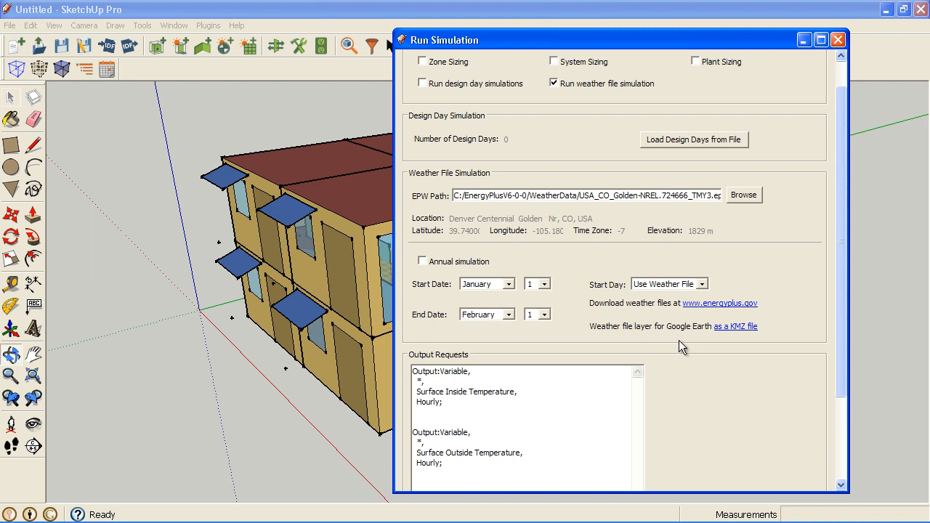
pyautogui.scroll(-3, 680, 347)
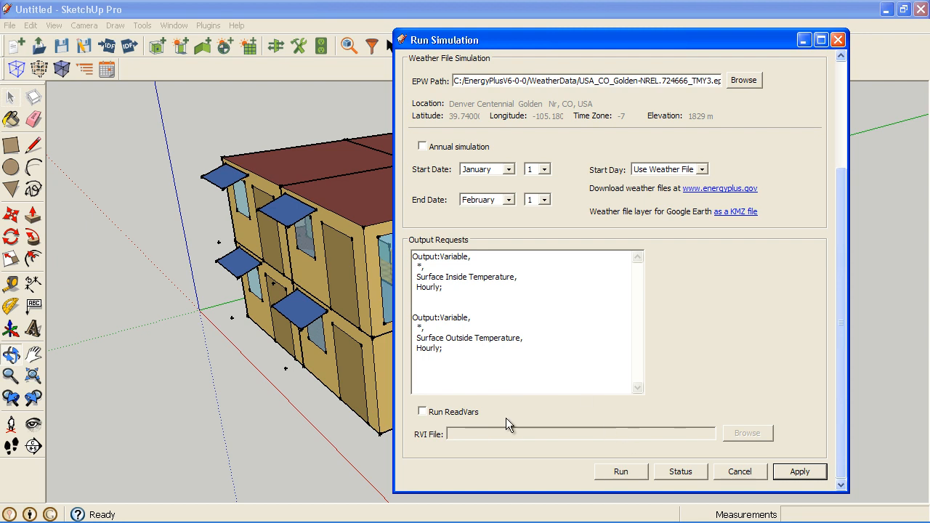
pyautogui.click(625, 471)
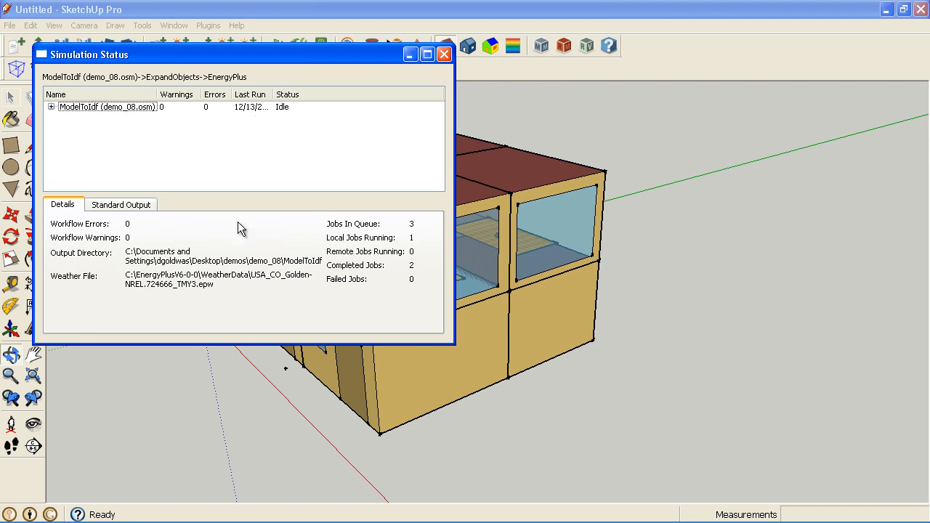
# - Enlarge the Simulation Status window and expand the ModelToIdf, ExpandObjects and EnergyPlus jobs to examine their output files
pyautogui.moveTo(453, 343); pyautogui.dragTo(671, 456)
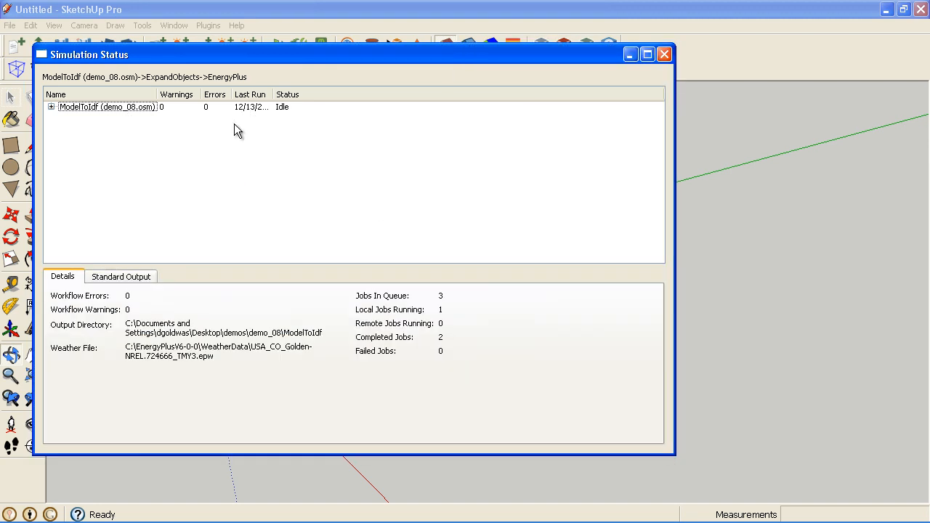
pyautogui.click(51, 106)
pyautogui.click(65, 116)
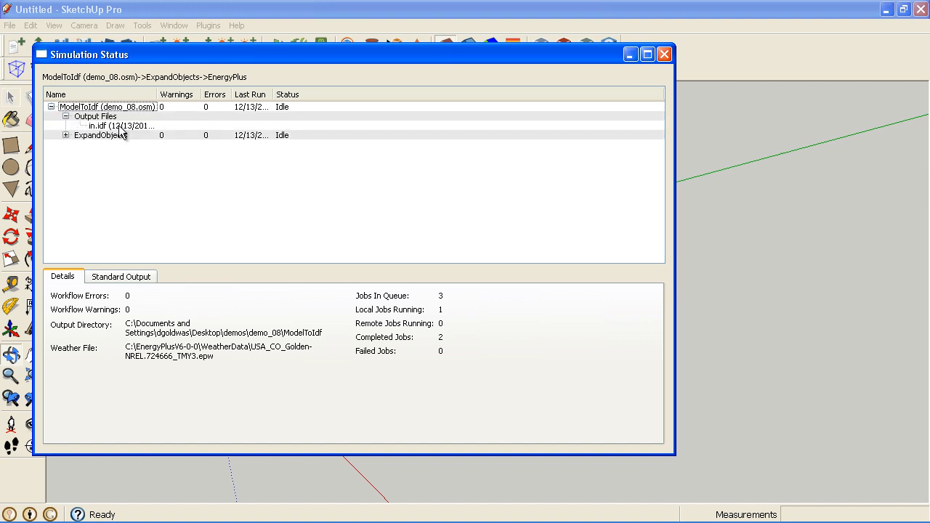
pyautogui.click(119, 126)
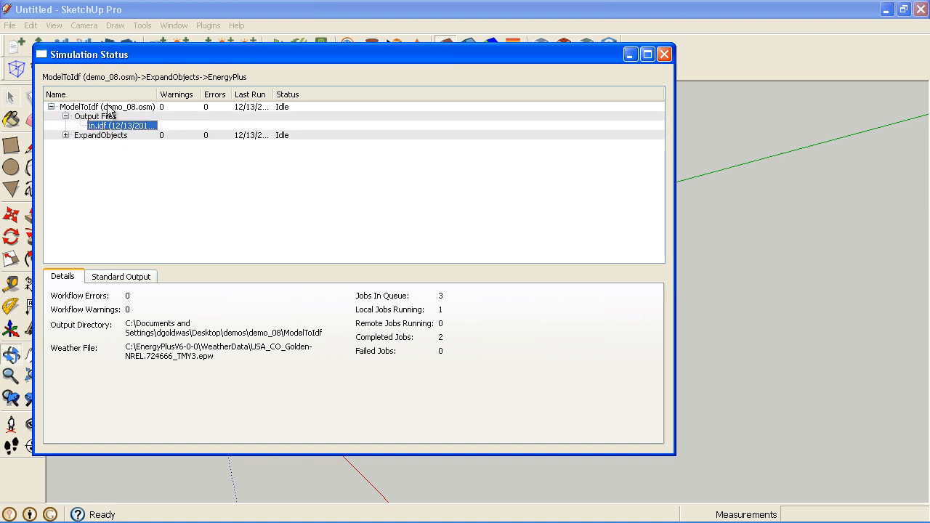
pyautogui.click(66, 135)
pyautogui.click(95, 164)
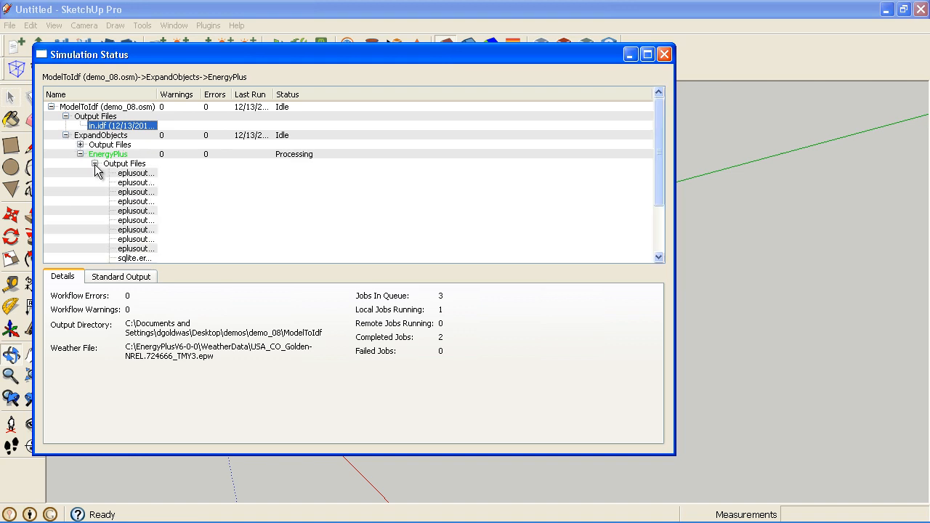
pyautogui.click(144, 155)
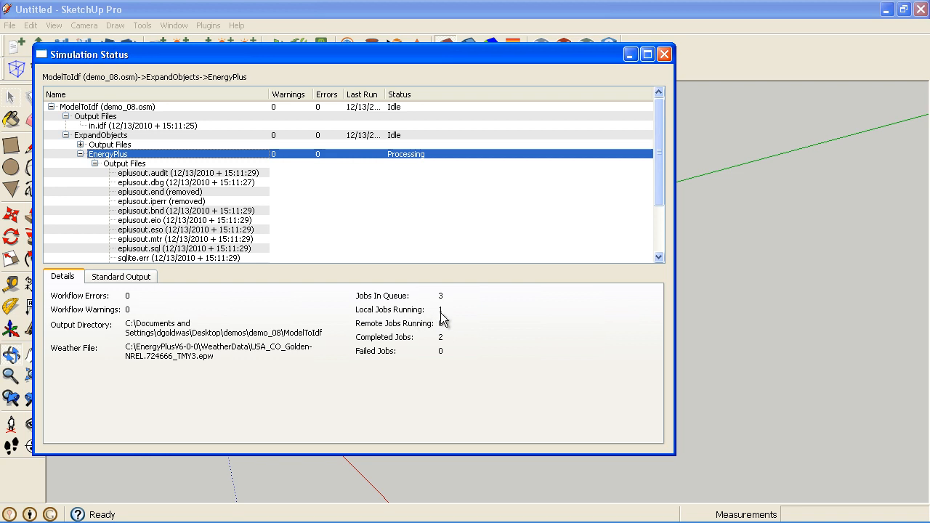
# - Read the EnergyPlus job's standard output to its end and return to the workflow details
pyautogui.click(124, 278)
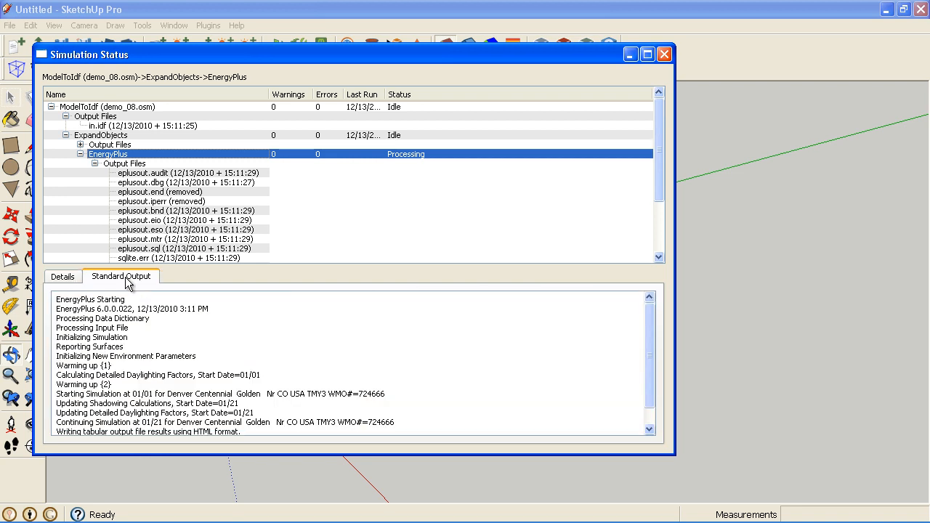
pyautogui.scroll(-1, 369, 332)
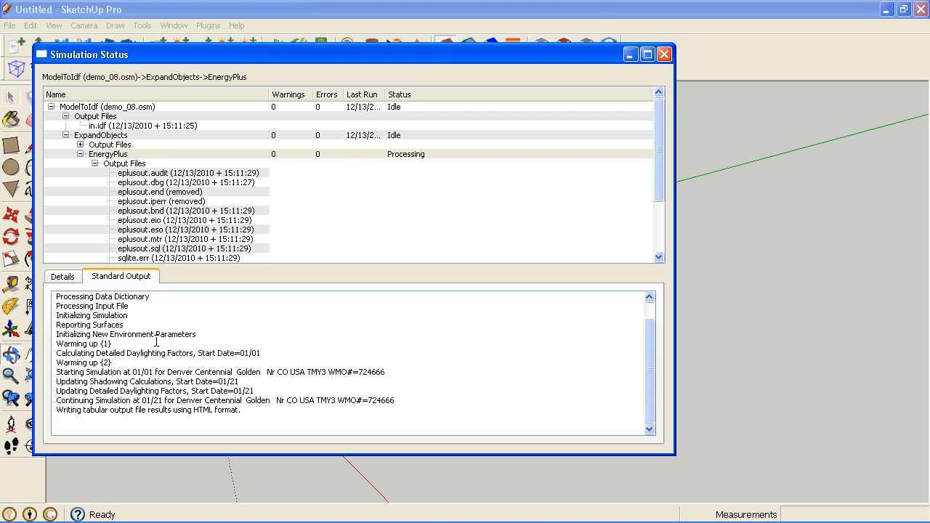
pyautogui.click(68, 281)
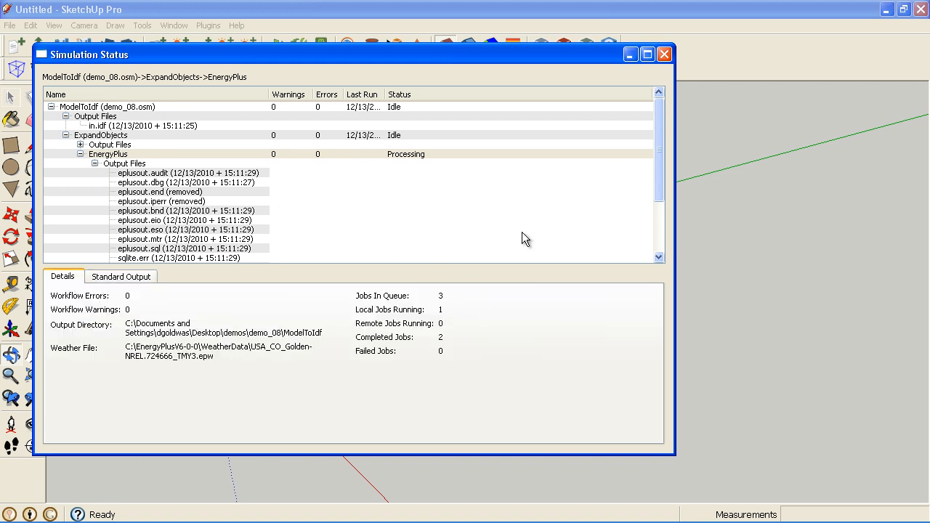
# - Look through the EnergyPlus job's output files and select eplusout.rdd
pyautogui.moveTo(663, 147); pyautogui.dragTo(664, 194)
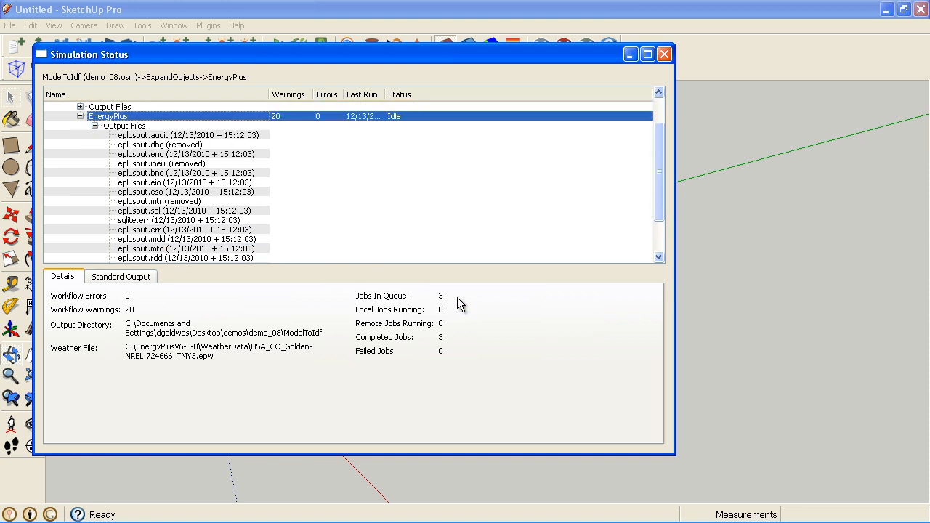
pyautogui.scroll(-2, 297, 247)
pyautogui.click(157, 212)
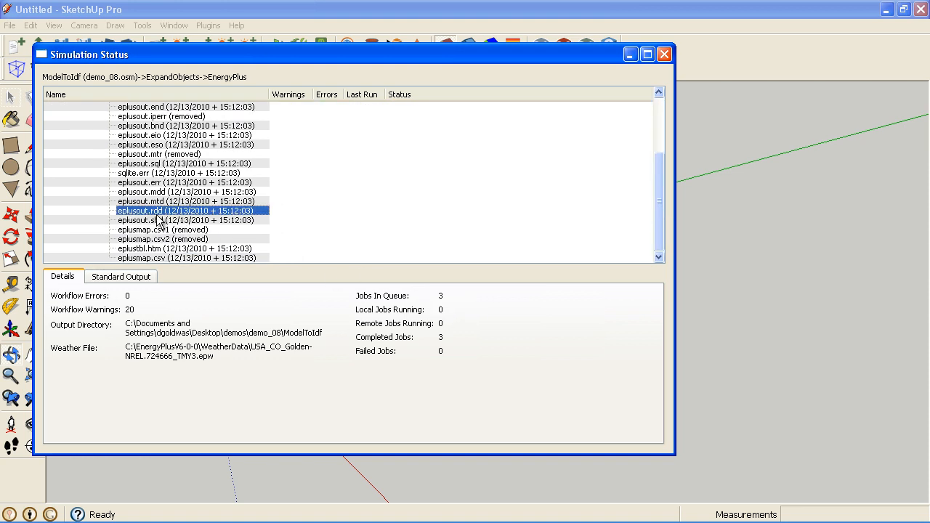